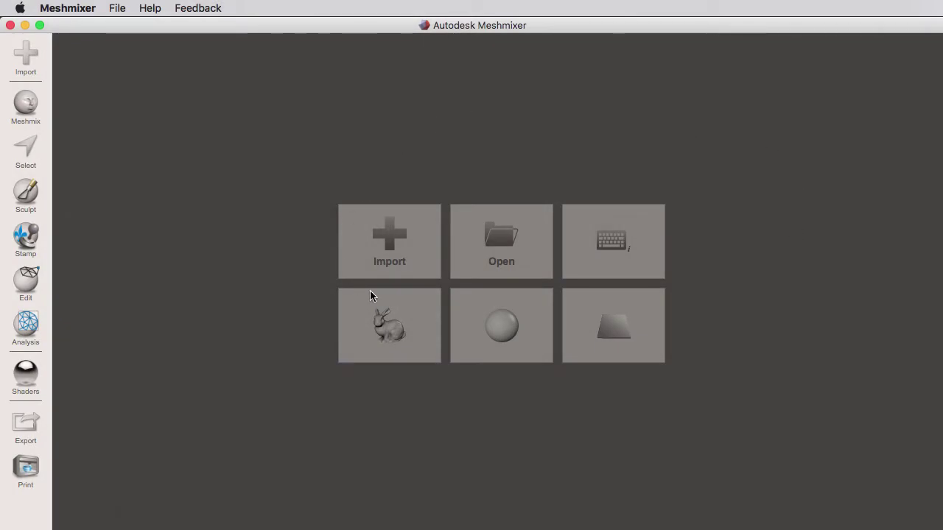
Load the sample bunny model bunnyr.obj from the start screen
click(420, 313)
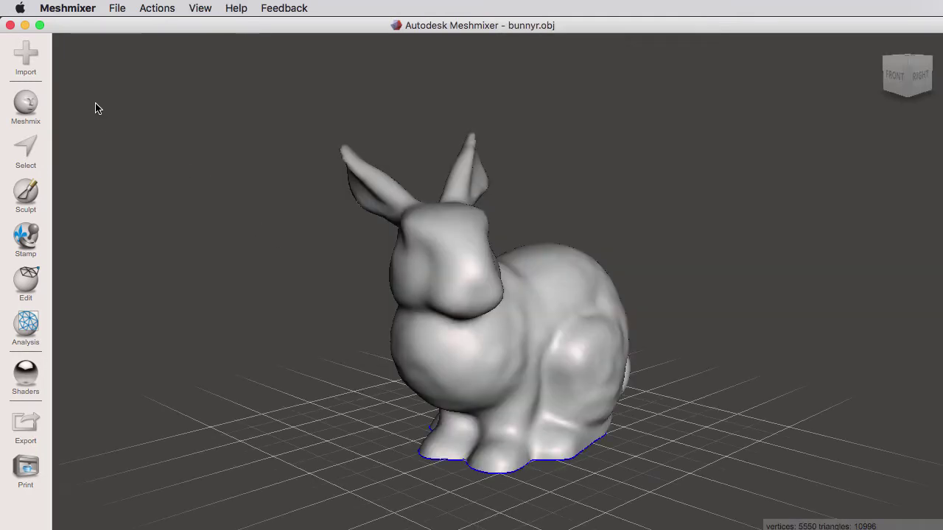
Show the Meshmix Primitives library and scroll through its shapes
click(26, 108)
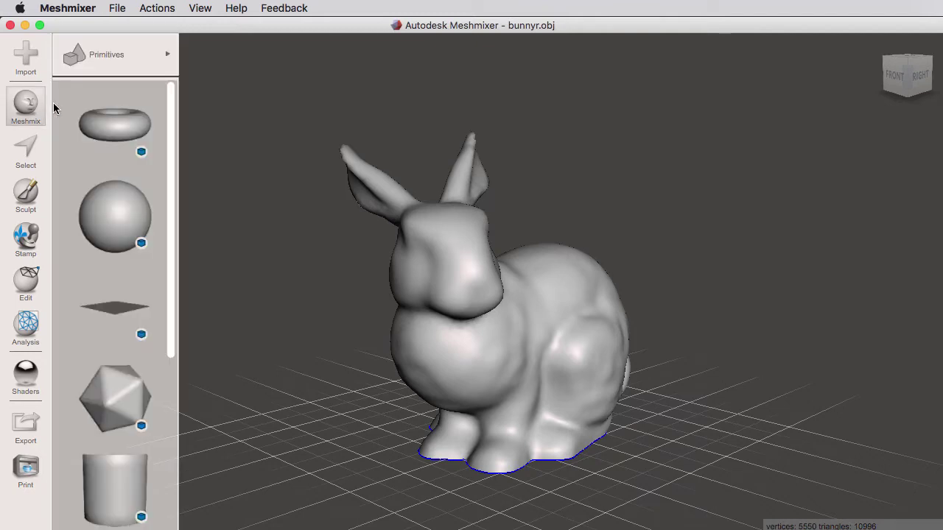
mouse_move(168, 118)
mouse_down()
mouse_move(175, 318)
mouse_move(173, 108)
mouse_up()
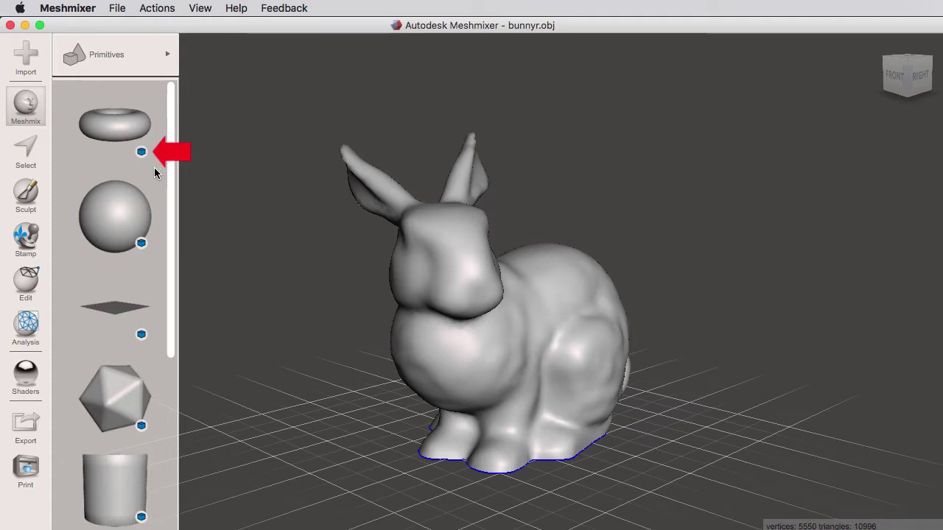
mouse_move(171, 163)
mouse_down()
mouse_move(174, 296)
mouse_move(175, 152)
mouse_up()
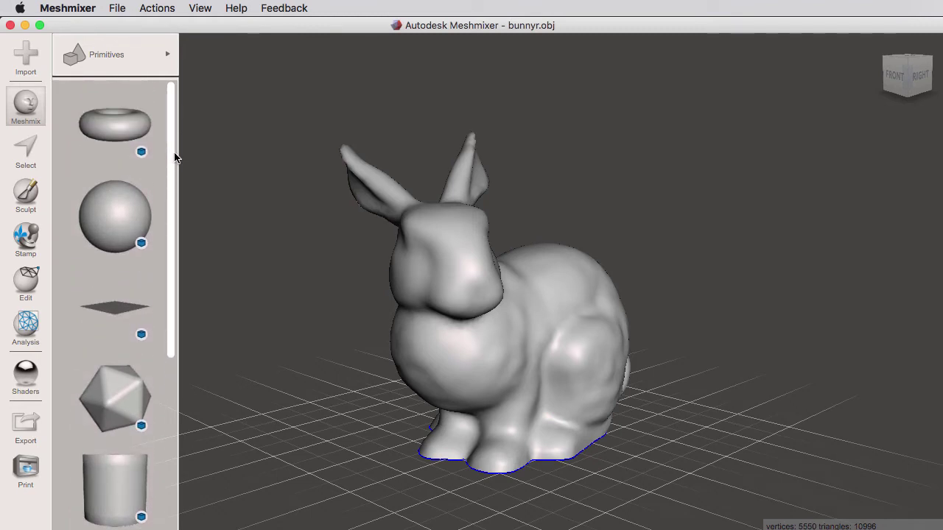
Switch the parts library to the Arms category and scroll through the arm parts
click(168, 59)
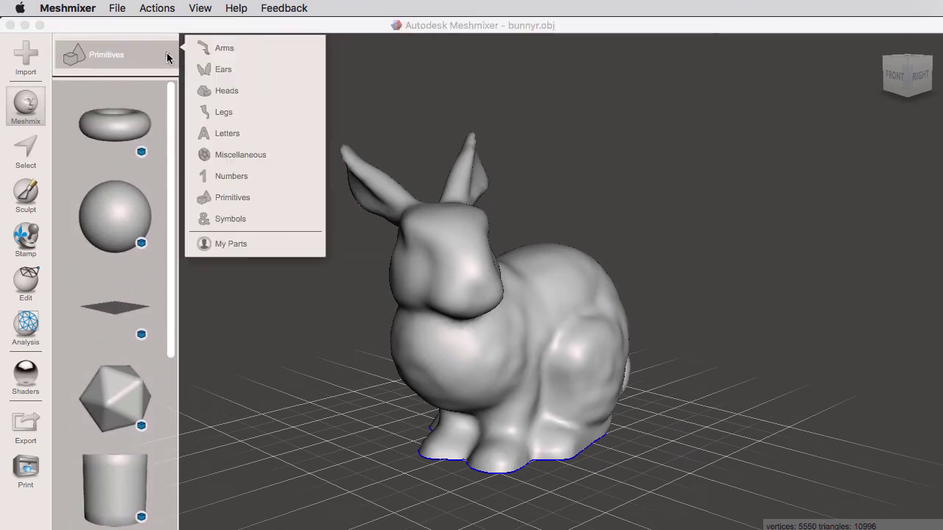
click(220, 49)
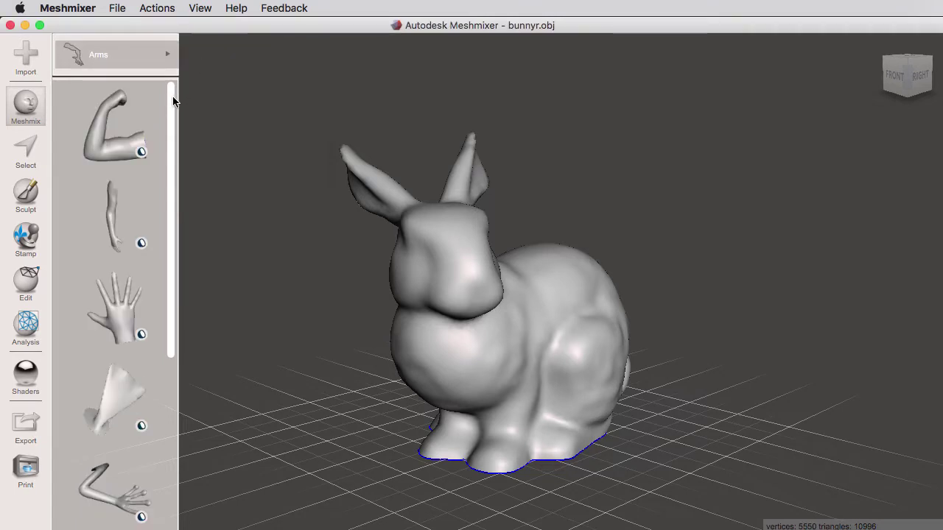
drag(172, 101, 166, 269)
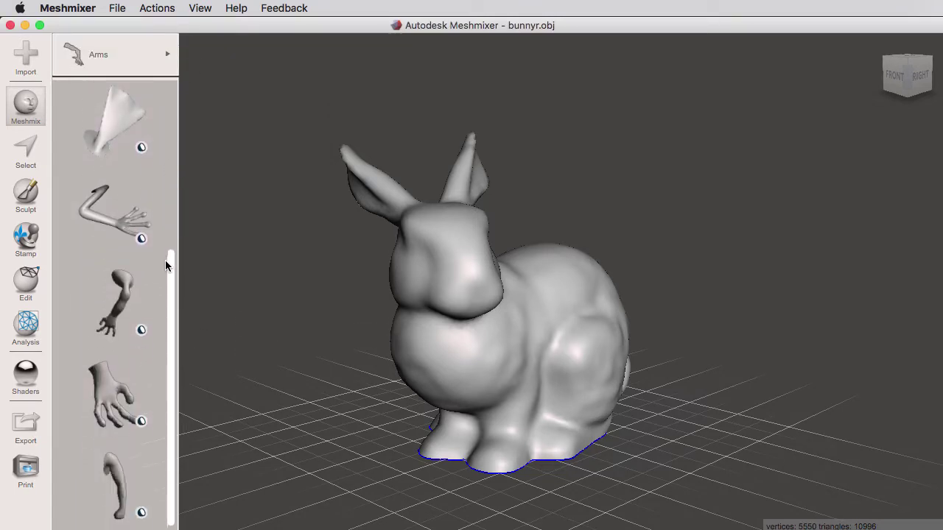
drag(163, 289, 163, 105)
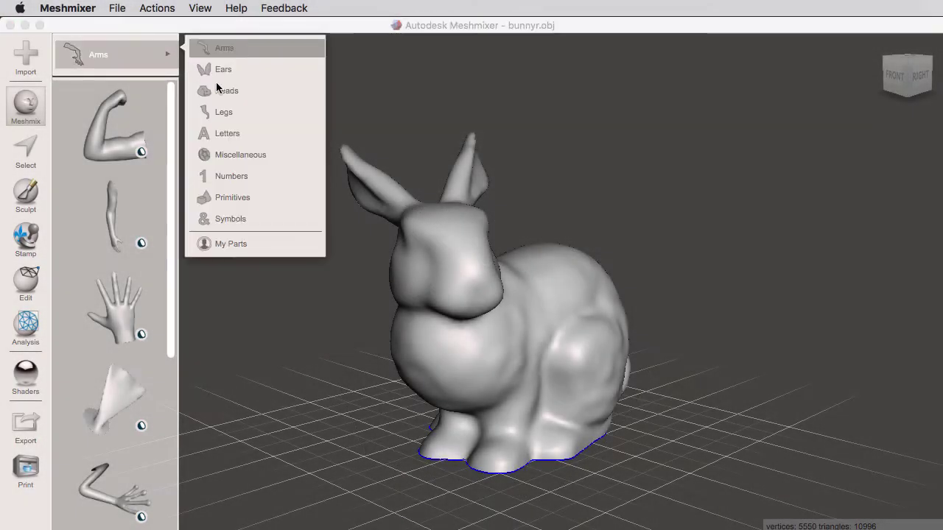
Browse the Ears and Heads parts collections
click(221, 72)
mouse_move(170, 116)
mouse_down()
mouse_move(172, 270)
mouse_move(171, 93)
mouse_up()
click(166, 56)
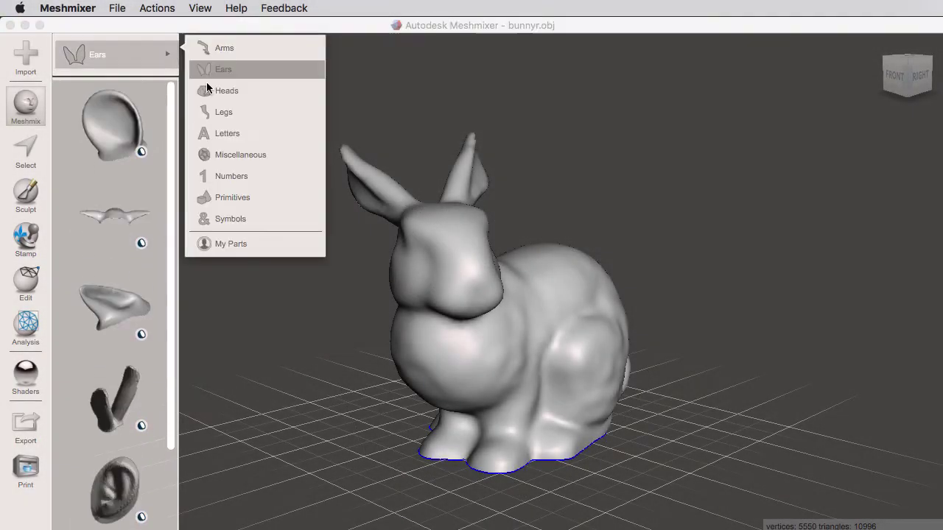
click(210, 90)
mouse_move(170, 112)
mouse_down()
mouse_move(171, 332)
mouse_move(169, 89)
mouse_up()
Browse the Legs and Letters parts collections
click(166, 58)
click(216, 113)
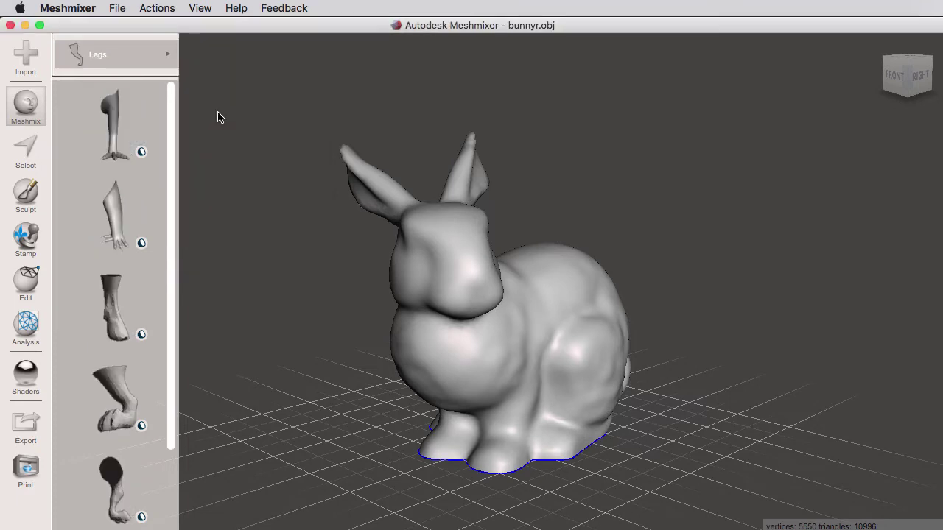
drag(168, 112, 170, 212)
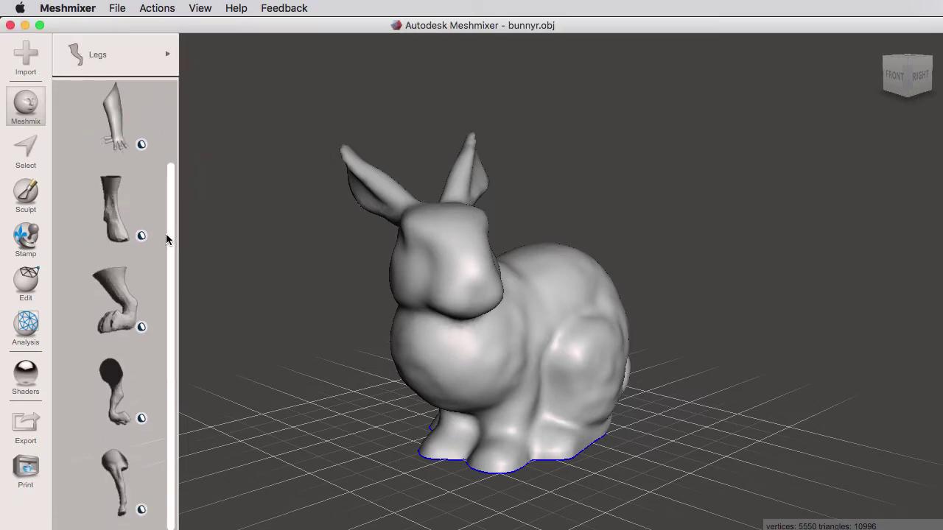
click(168, 56)
click(215, 134)
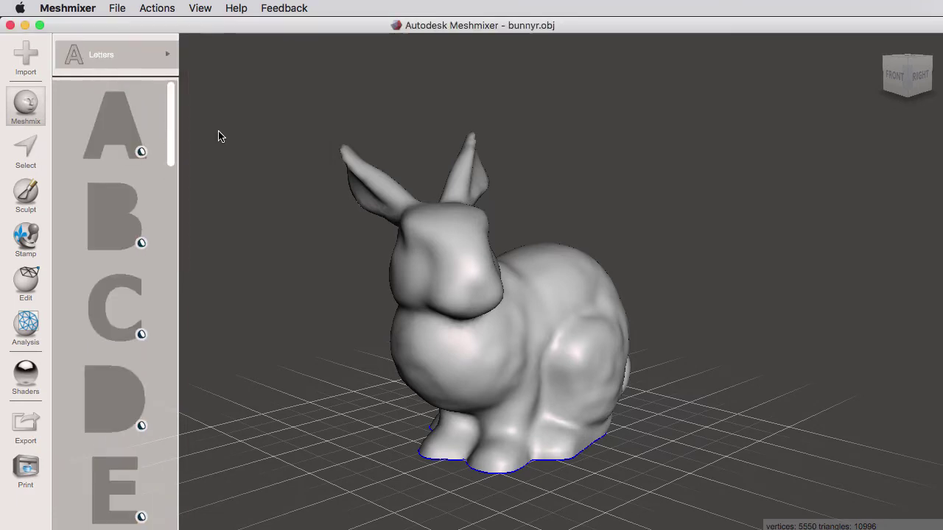
drag(173, 122, 169, 509)
click(167, 56)
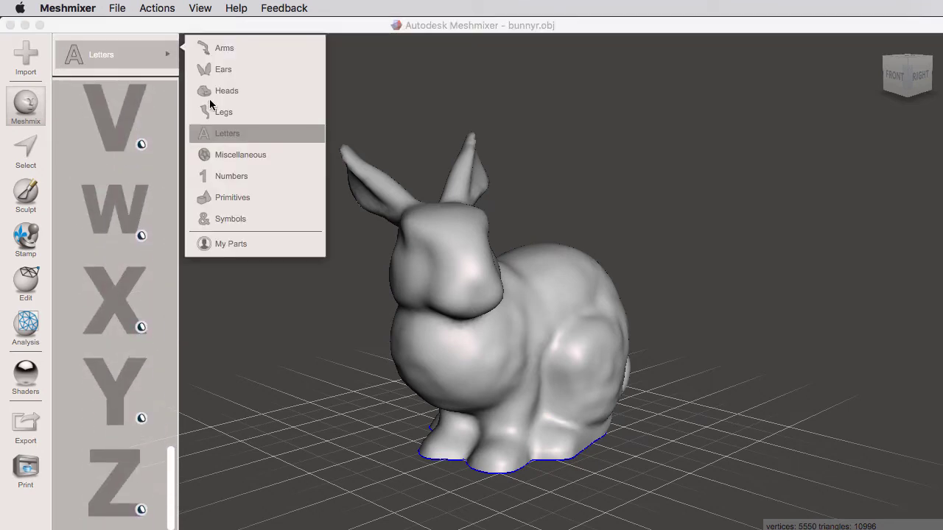
Browse the Miscellaneous, Numbers and Symbols parts collections
click(224, 157)
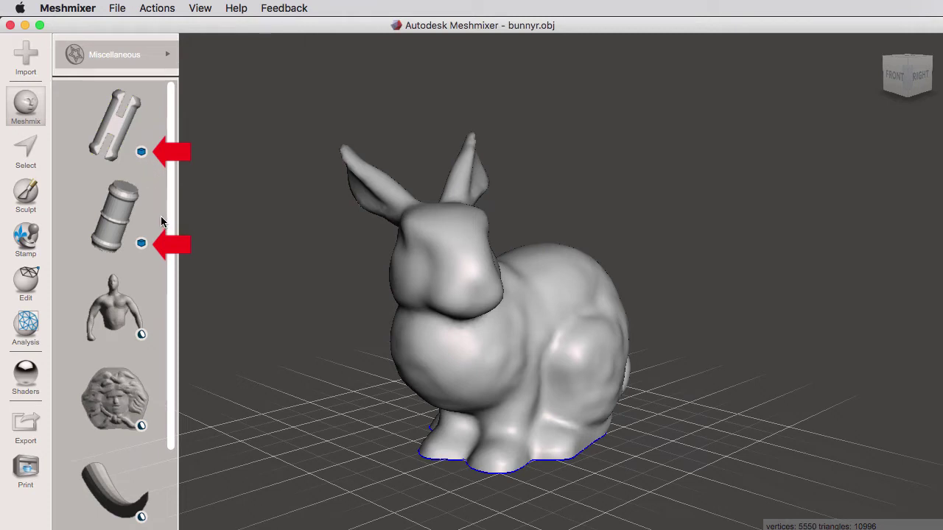
scroll(169, 237, down, 3)
scroll(168, 302, up, 3)
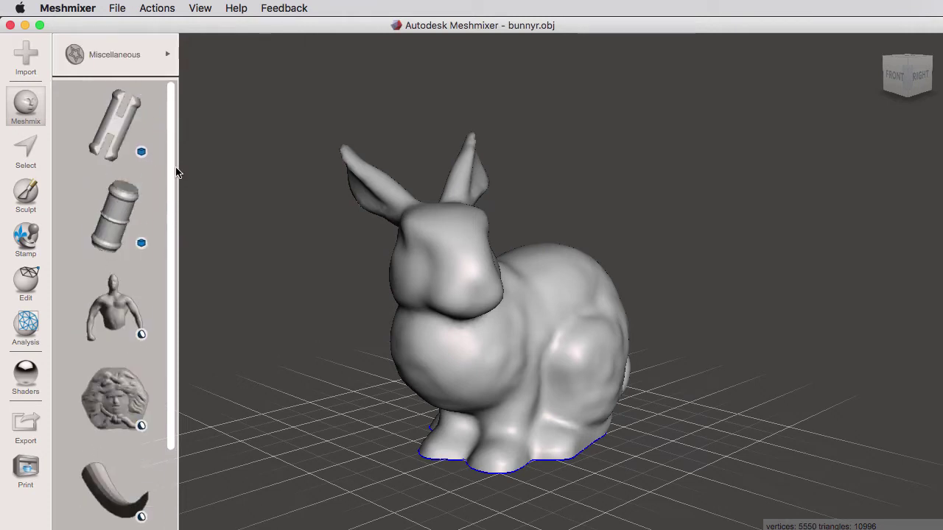
click(174, 57)
click(213, 177)
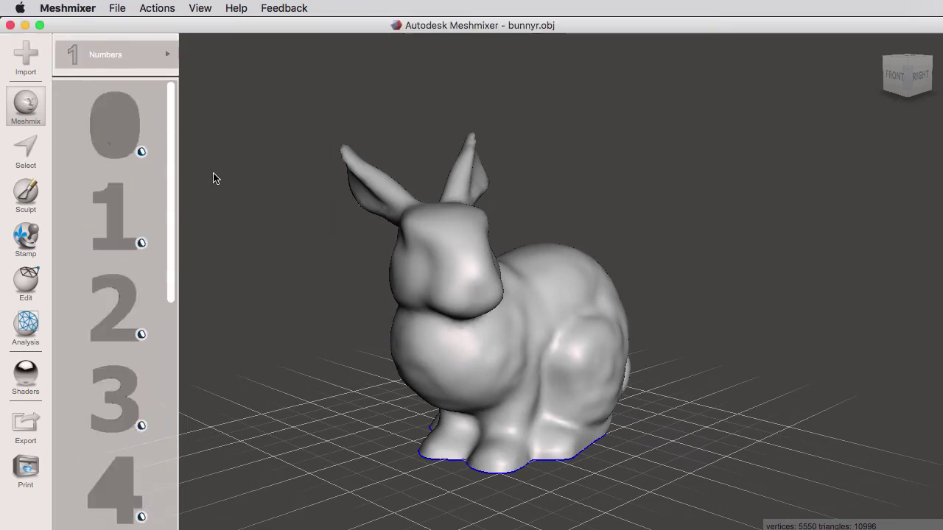
drag(172, 107, 168, 383)
click(165, 61)
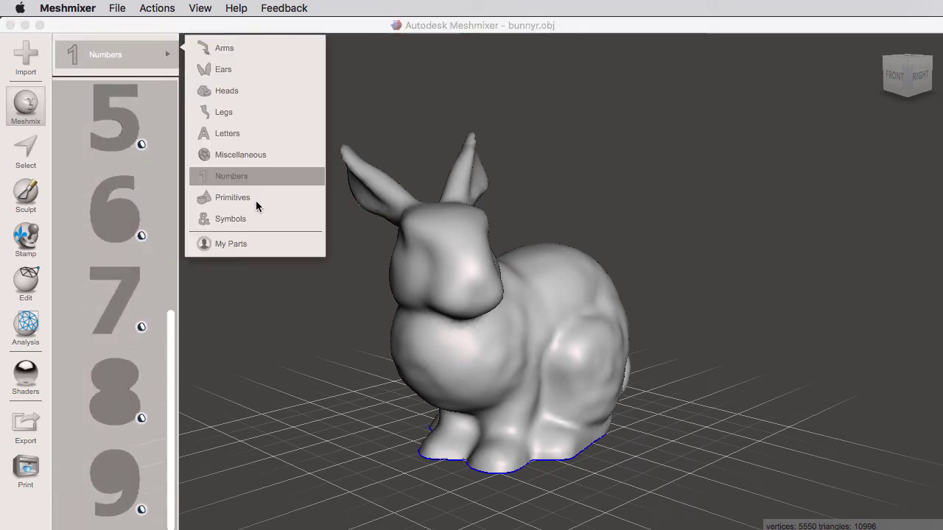
click(230, 219)
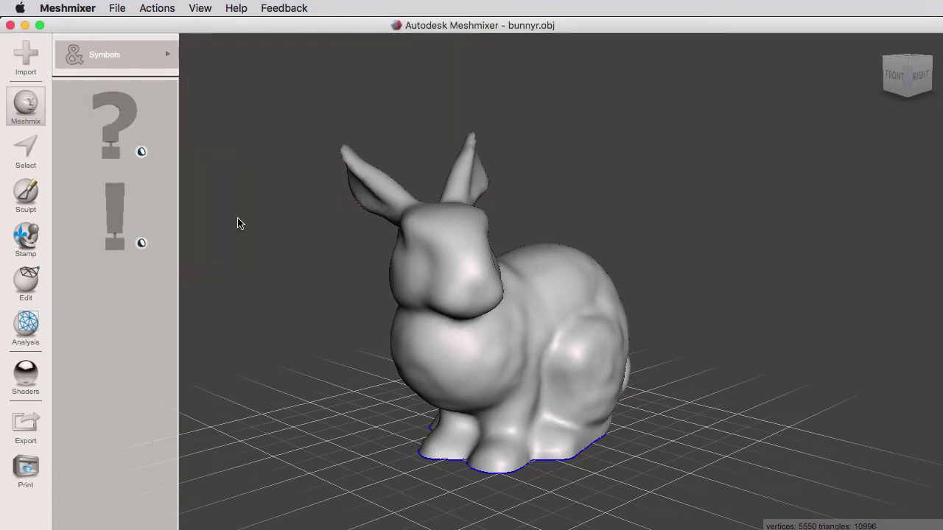
click(168, 54)
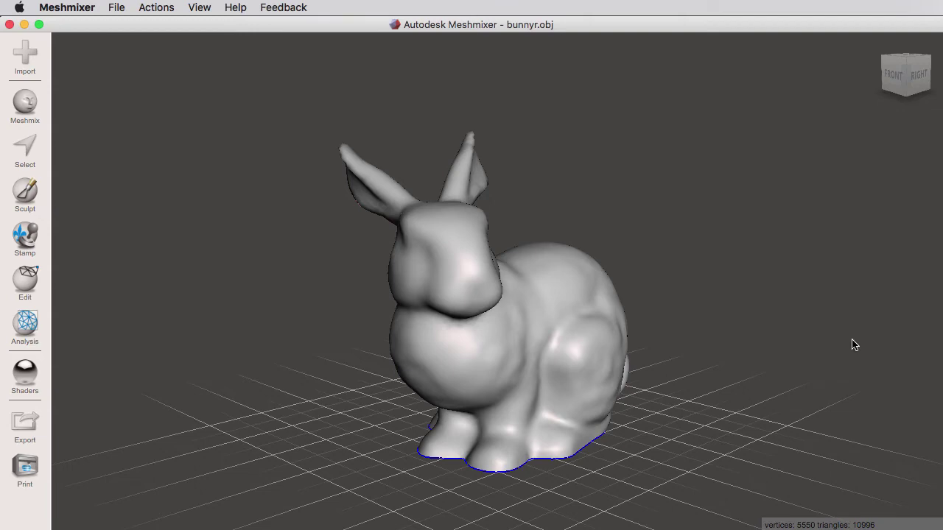
Orbit and zoom in on the bunny's back from a lower, side-on angle
mouse_move(665, 293)
right_down()
mouse_move(752, 284)
mouse_move(498, 314)
right_up()
scroll(663, 267, up, 2)
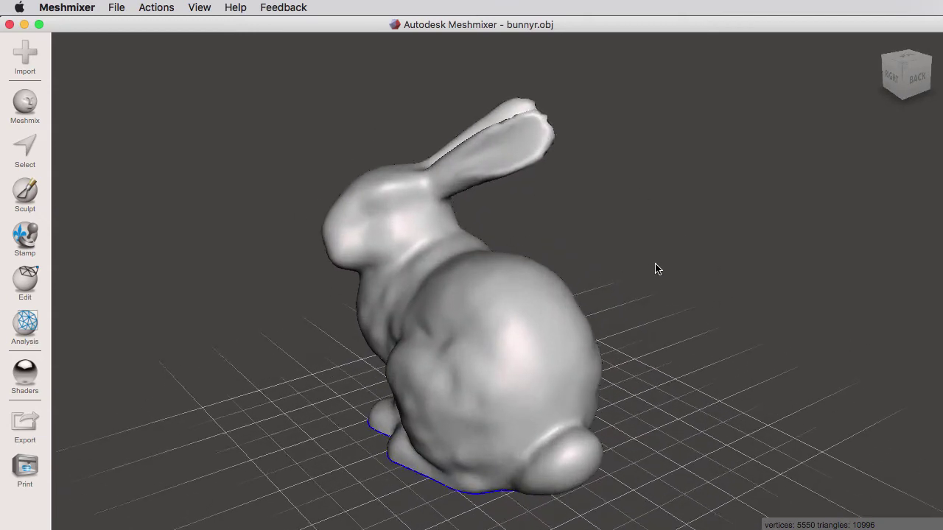
scroll(722, 276, up, 2)
scroll(739, 232, up, 2)
scroll(714, 222, up, 2)
mouse_move(714, 219)
right_down()
mouse_move(752, 185)
mouse_move(742, 195)
right_up()
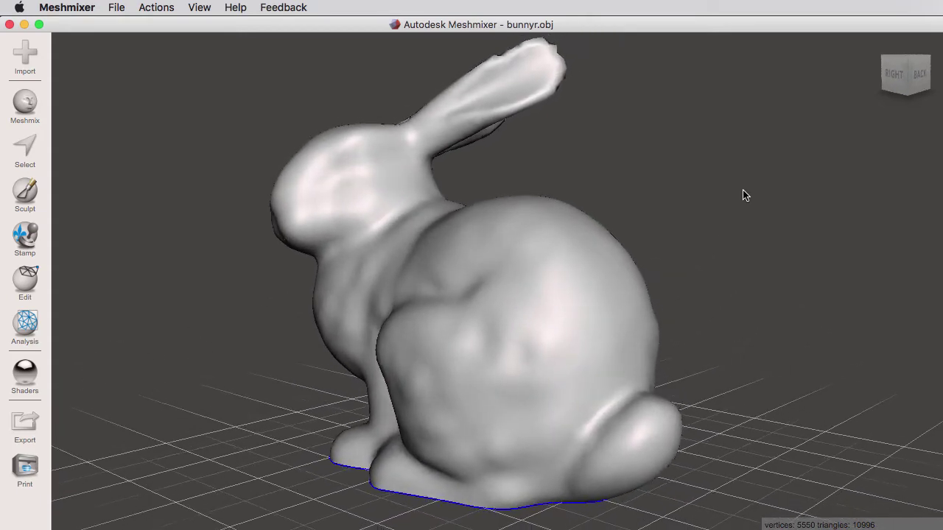
Drop a sphere primitive onto the bunny's back and inspect it from the side
click(25, 105)
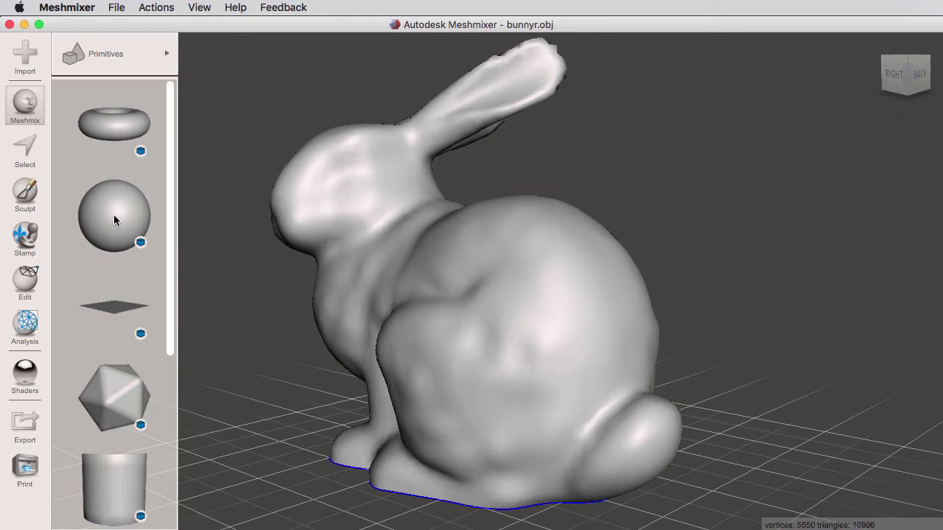
drag(114, 212, 582, 261)
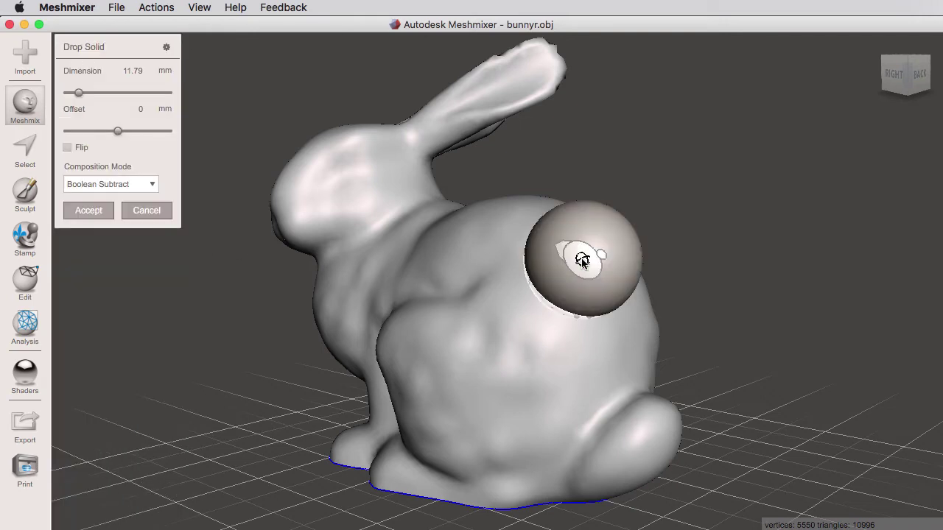
mouse_move(703, 290)
right_down()
mouse_move(823, 250)
mouse_move(678, 316)
mouse_move(840, 315)
mouse_move(746, 324)
mouse_move(751, 310)
mouse_move(730, 311)
right_up()
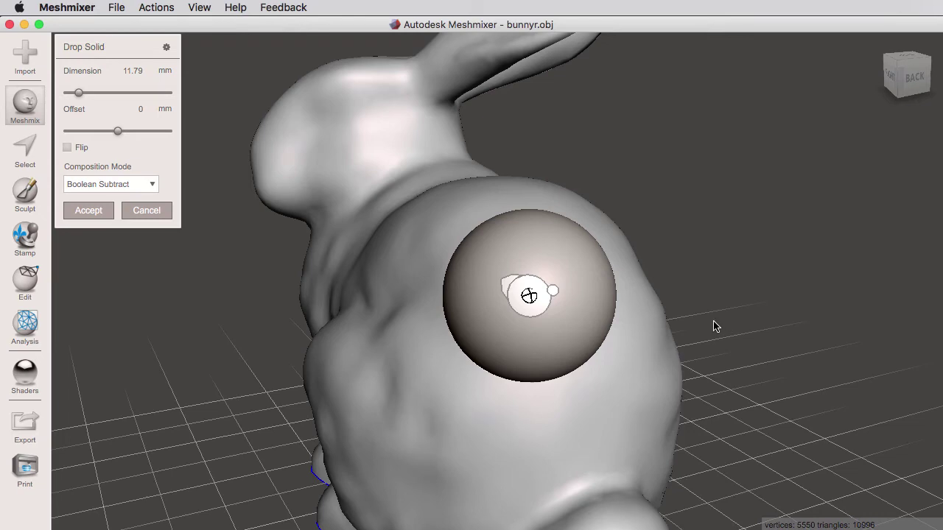
mouse_move(715, 325)
right_down()
mouse_move(842, 276)
mouse_move(812, 328)
right_up()
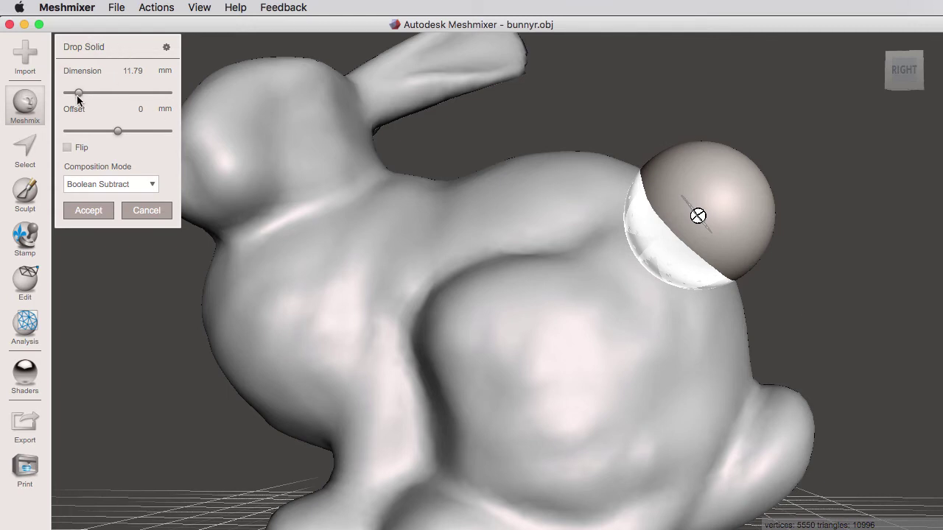
Set the sphere's Dimension to 16.8 mm and its Offset to 0
drag(77, 96, 84, 96)
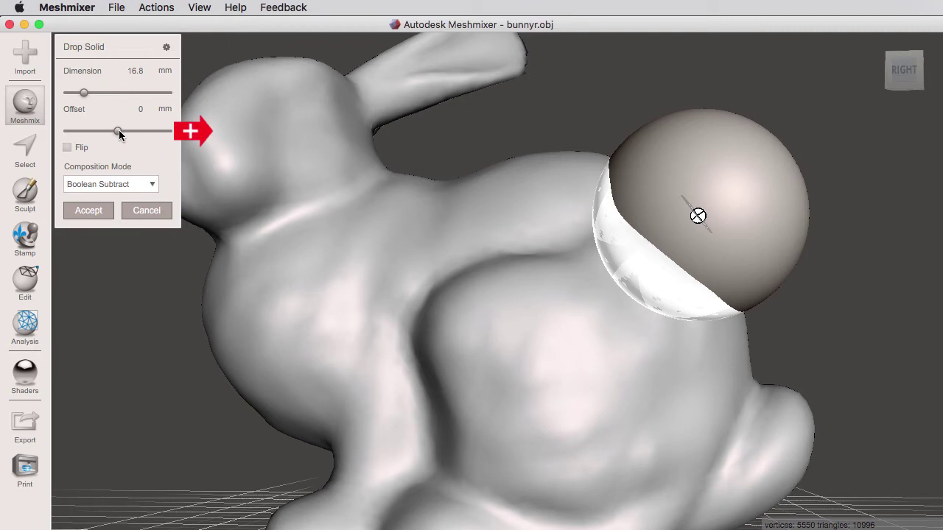
mouse_move(117, 131)
mouse_down()
mouse_move(173, 137)
mouse_move(88, 129)
mouse_up()
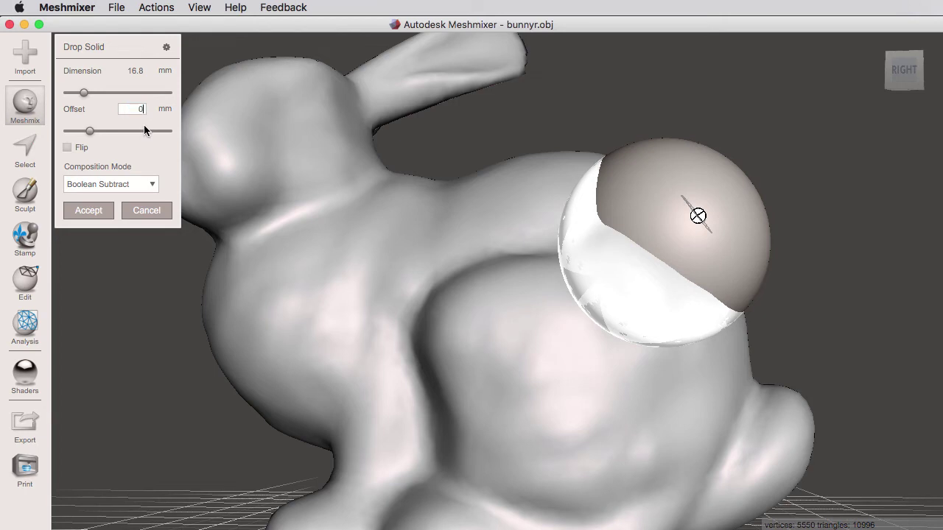
text(0)
key(Return)
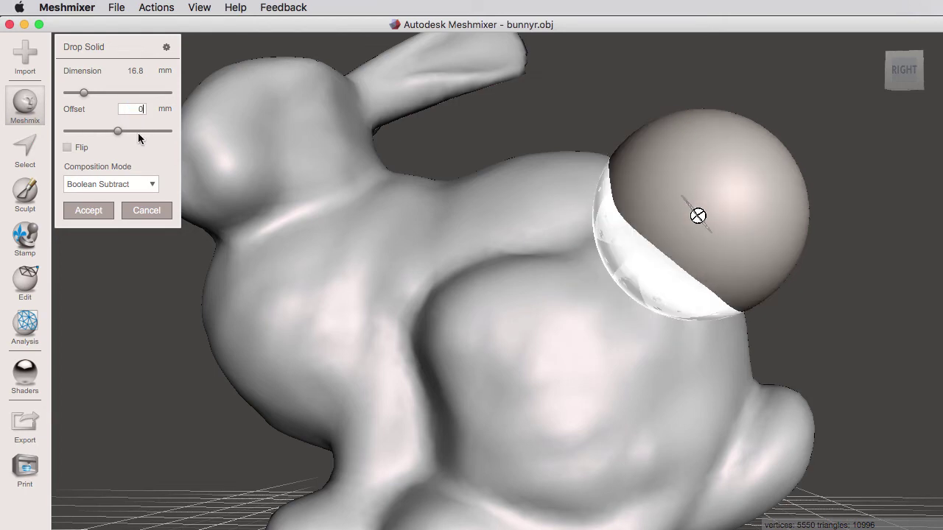
Accept the sphere with Append To Mesh composition and check it in wireframe
click(151, 186)
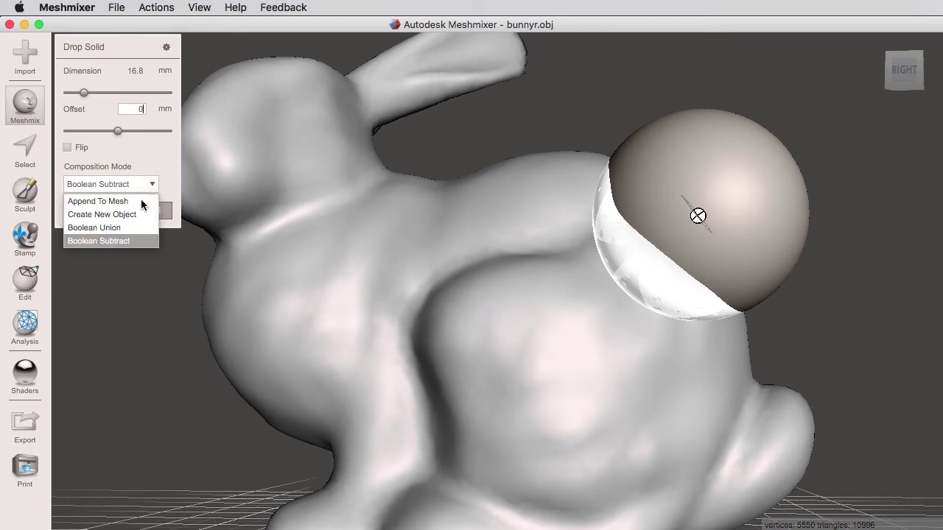
click(137, 200)
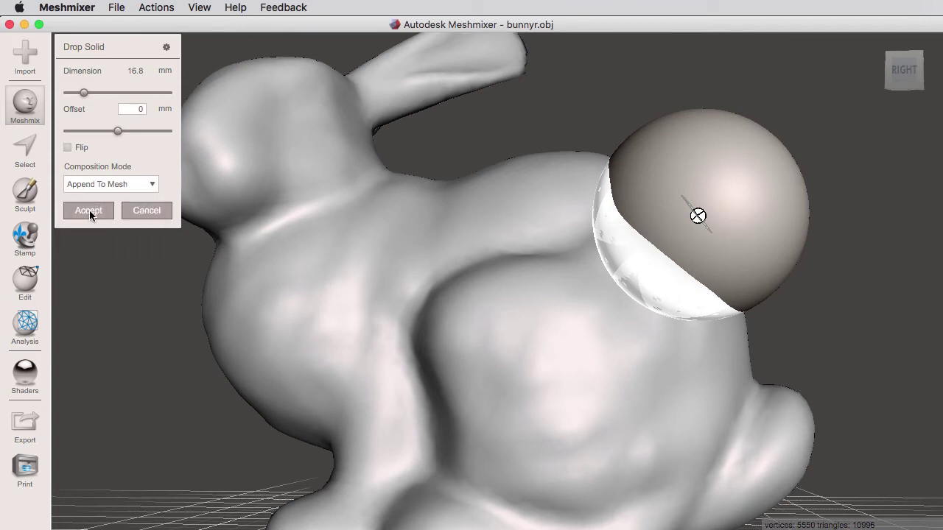
click(89, 211)
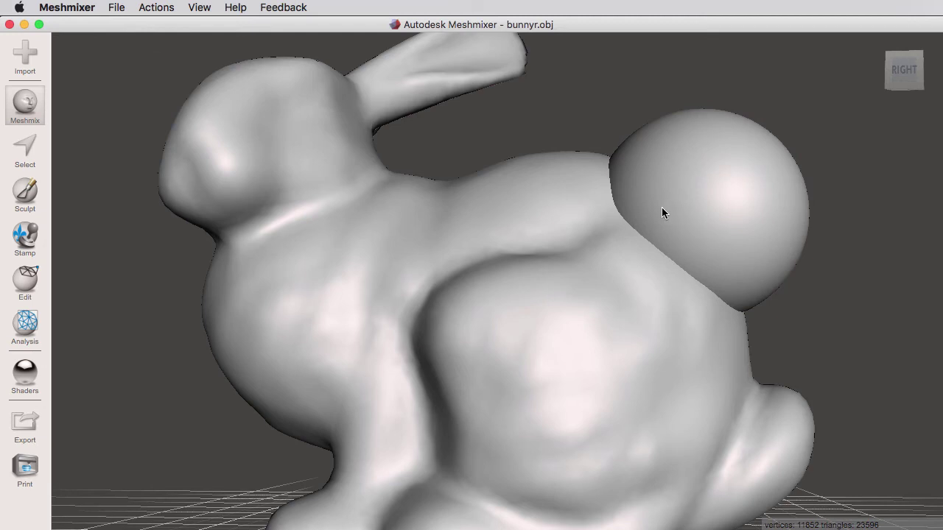
key(w)
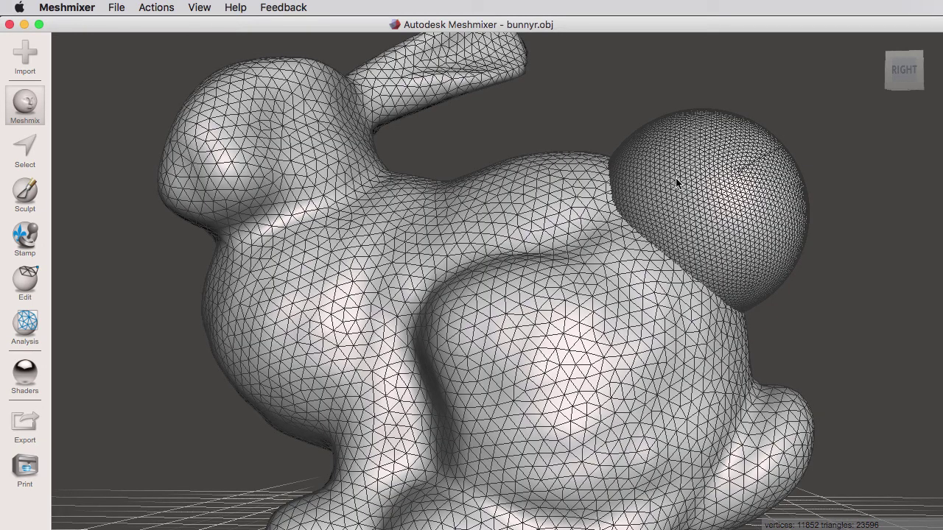
Hide the wireframe and accept the sphere as a separate new object
key(w)
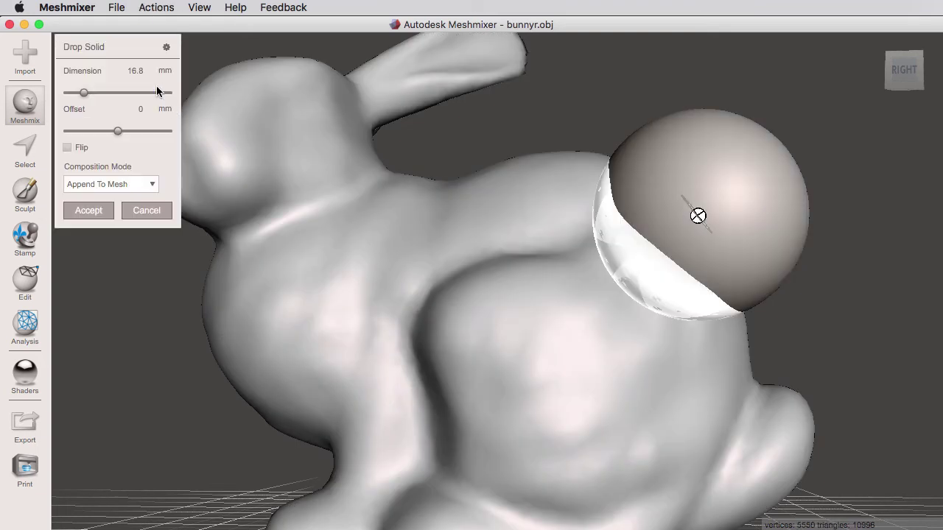
click(127, 185)
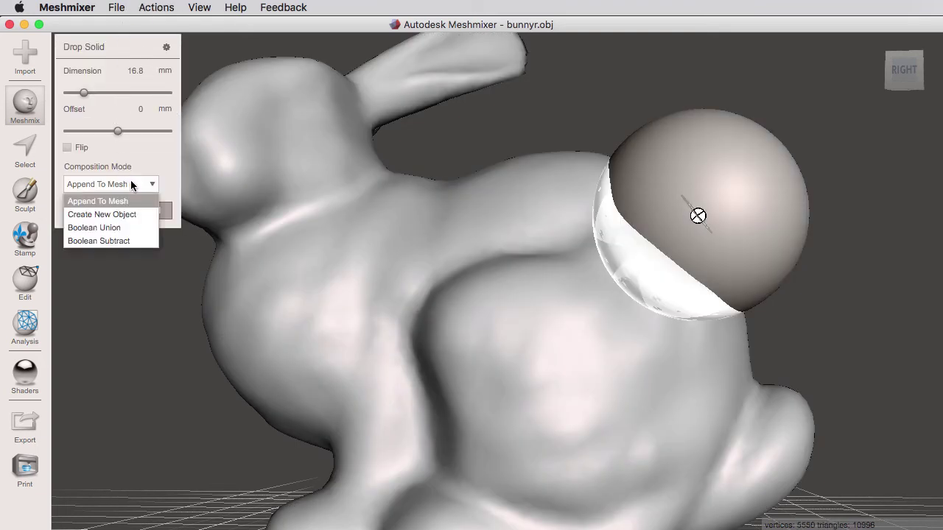
click(130, 215)
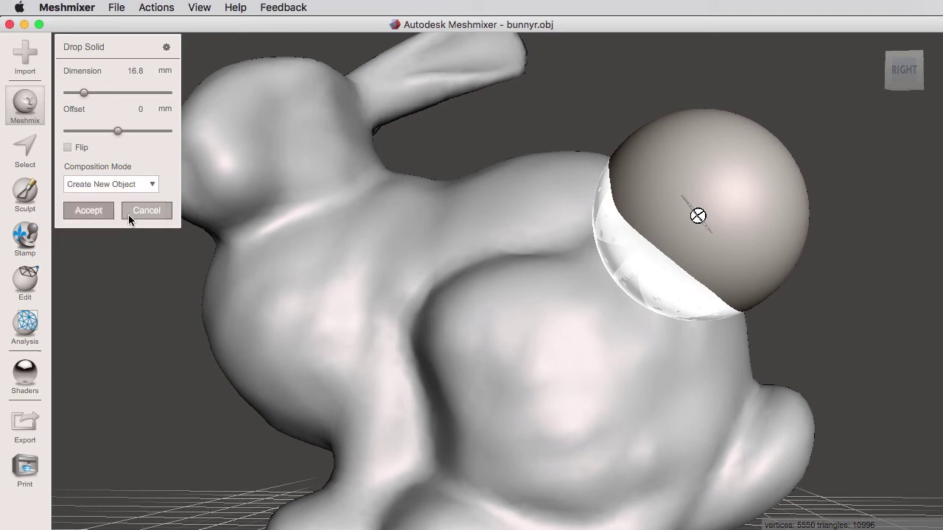
click(88, 211)
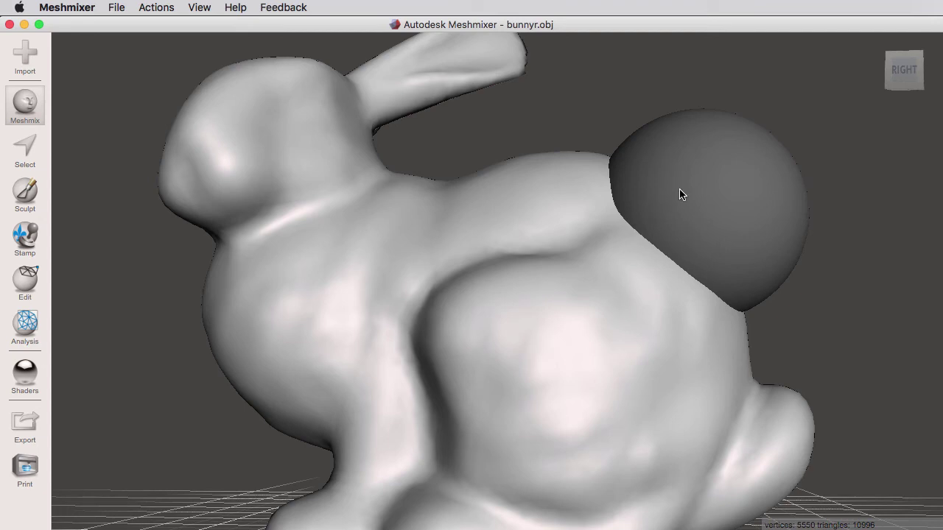
Show the Objects Browser and select Dropped Part 1
click(199, 9)
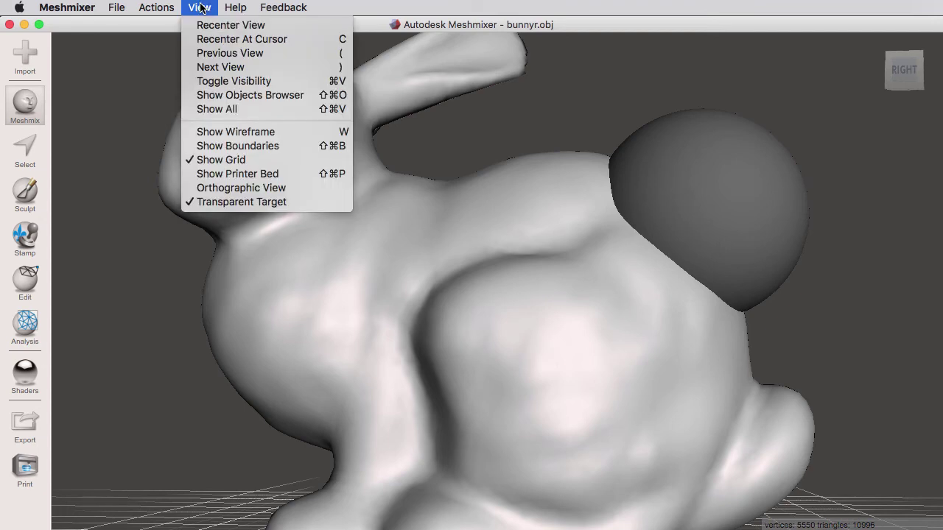
click(227, 99)
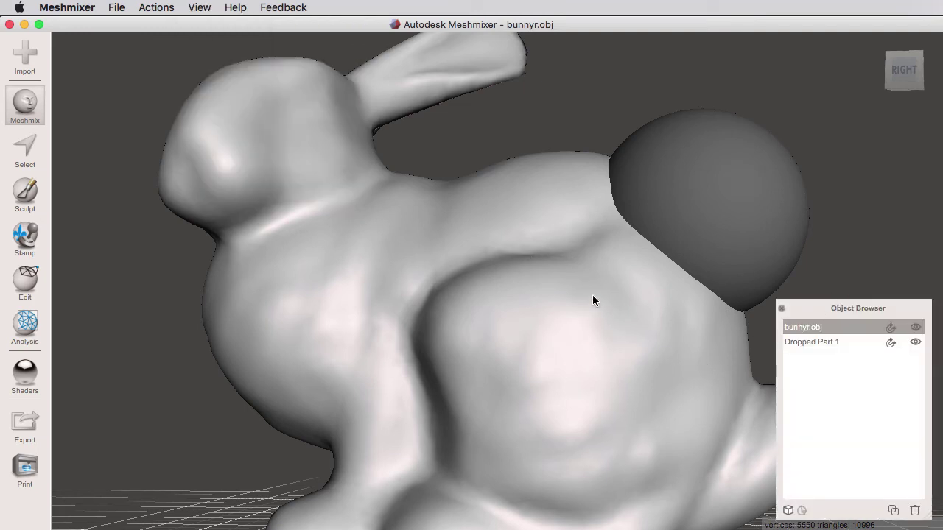
click(824, 341)
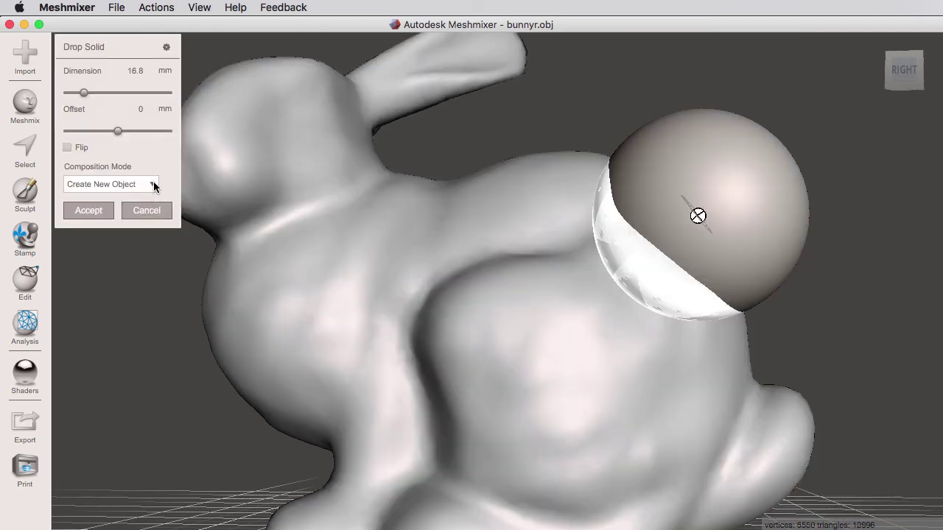
Accept the sphere as a Boolean Union with the bunny and inspect it in wireframe
click(153, 185)
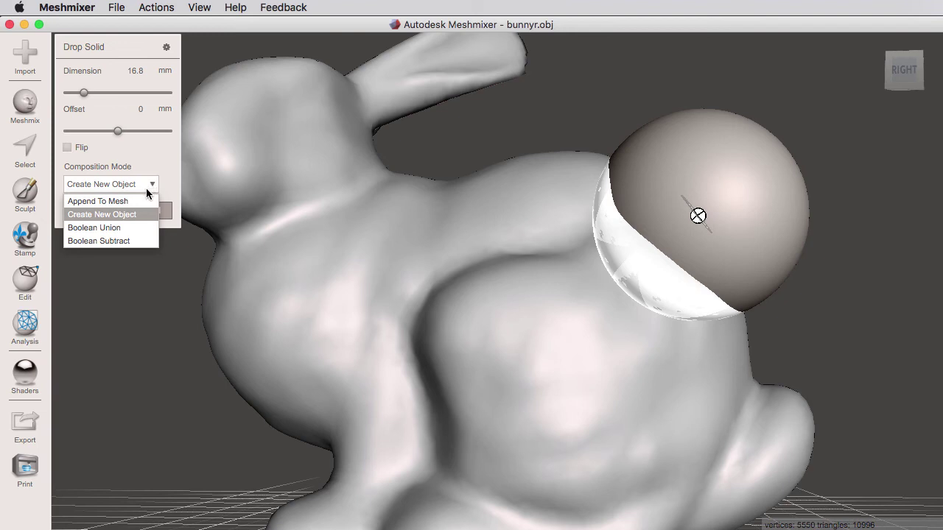
click(120, 228)
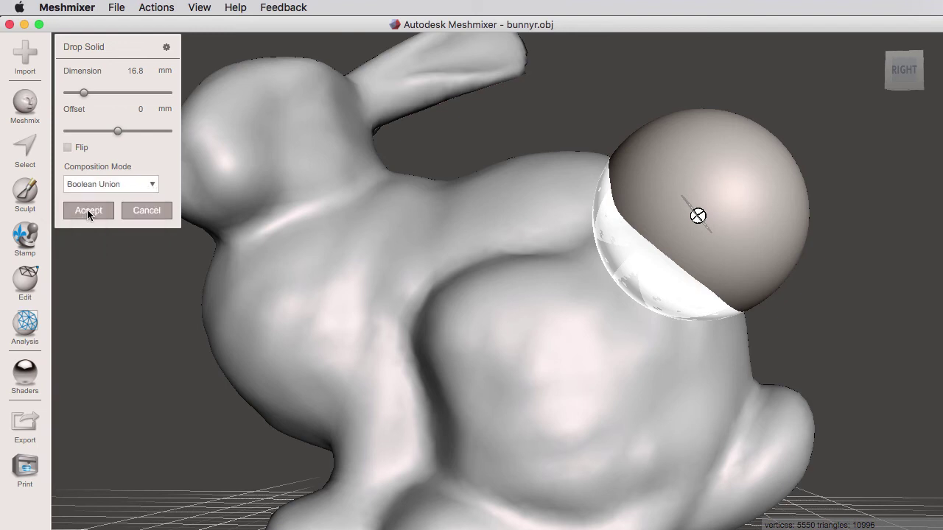
click(90, 214)
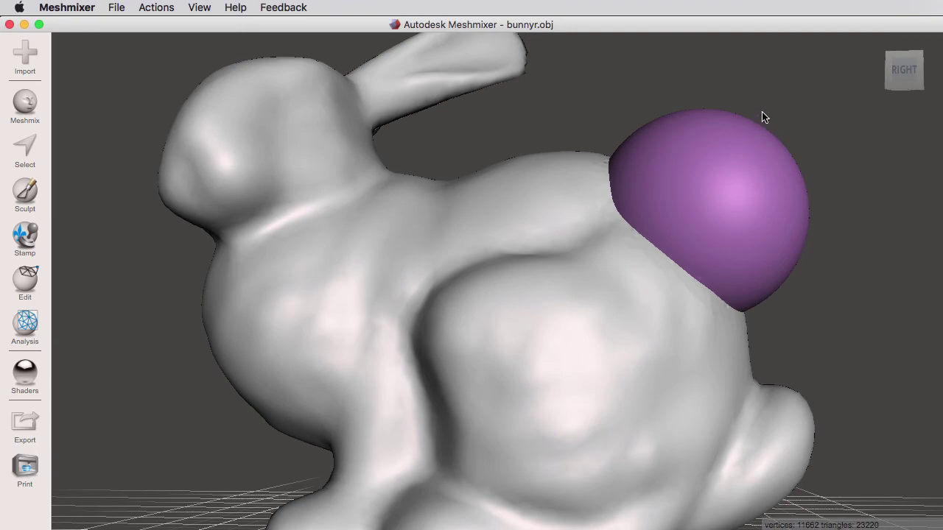
key(w)
mouse_move(798, 118)
right_down()
mouse_move(768, 154)
mouse_move(584, 239)
right_up()
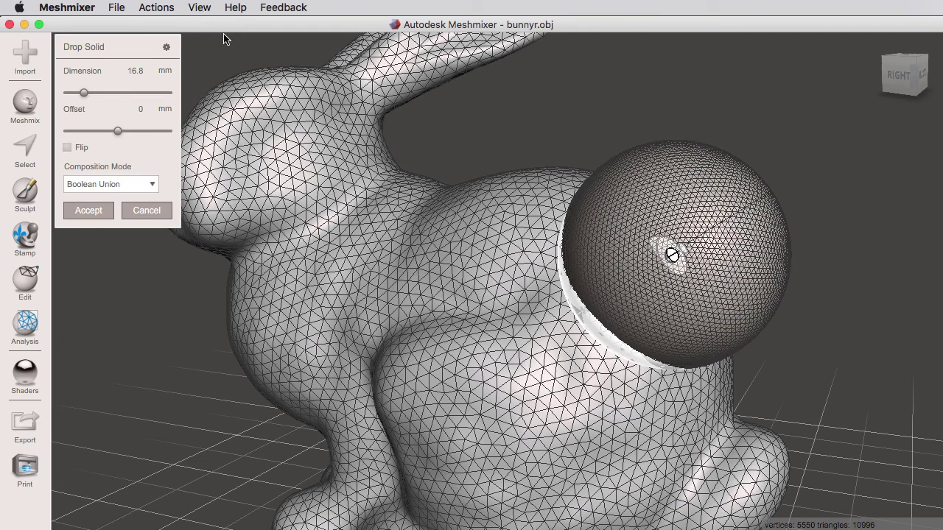
Hide the wireframe and Boolean-subtract the 16.8 mm sphere, viewing the cavity in the bunny's back
key(w)
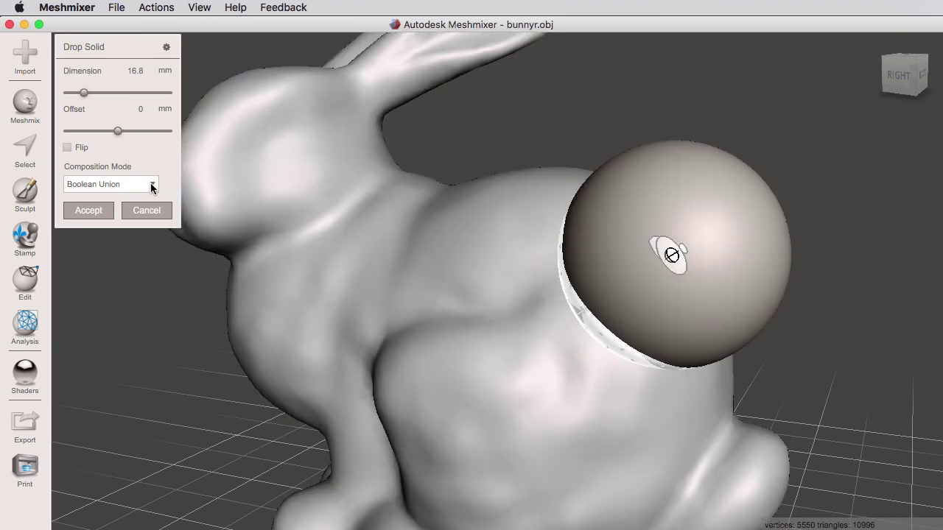
click(152, 188)
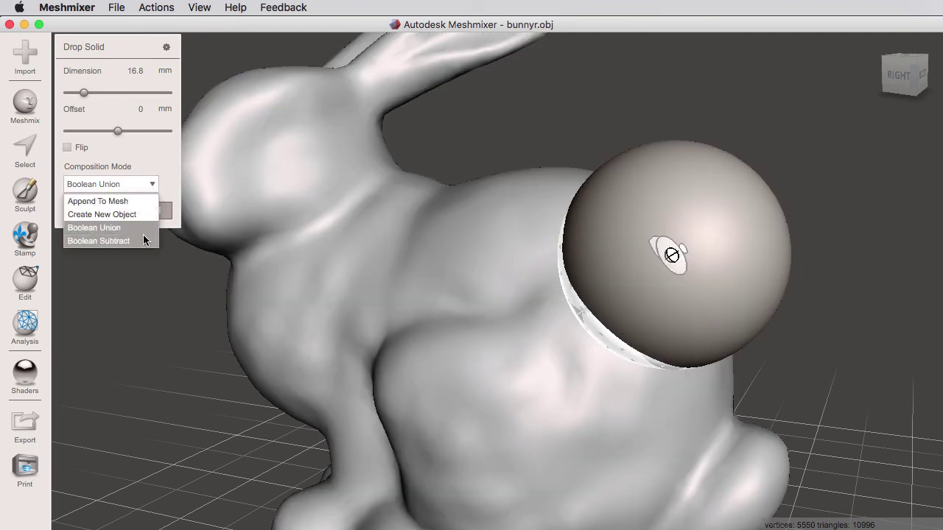
click(144, 242)
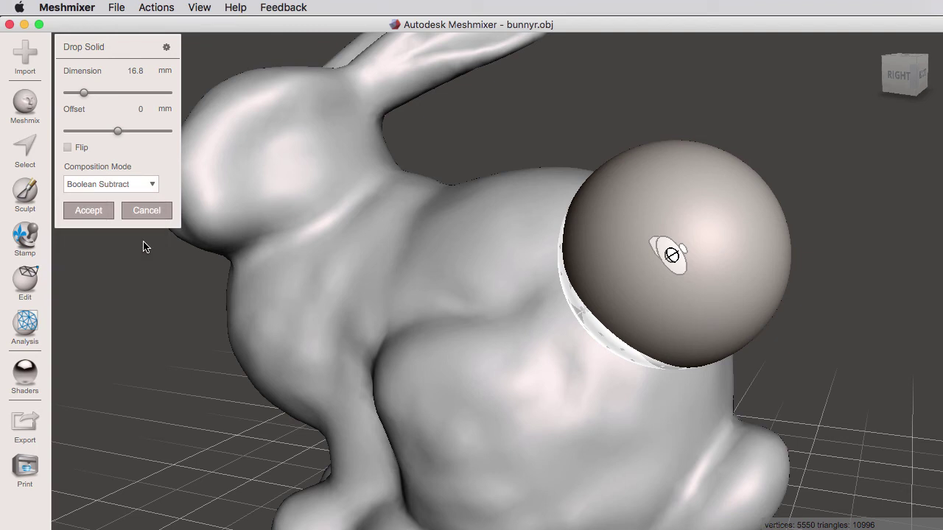
click(95, 211)
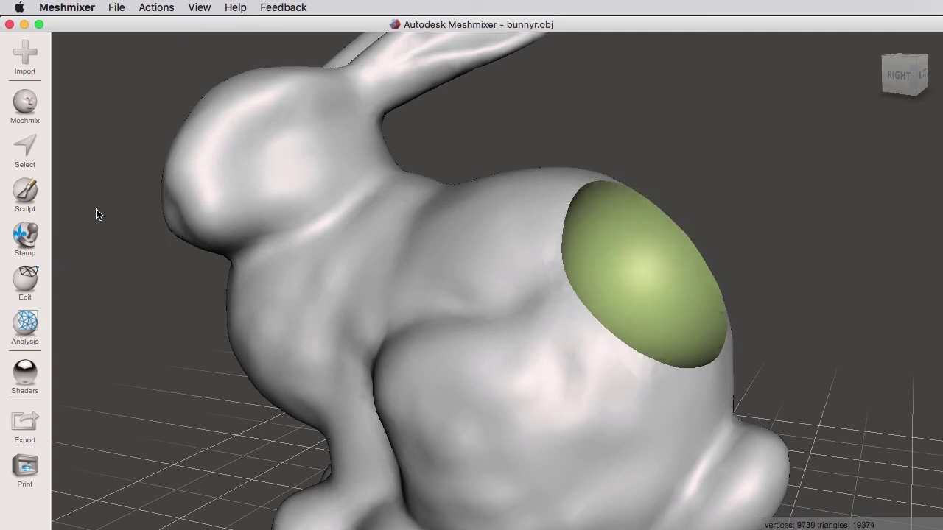
mouse_move(831, 302)
right_down()
mouse_move(688, 324)
mouse_move(717, 262)
right_up()
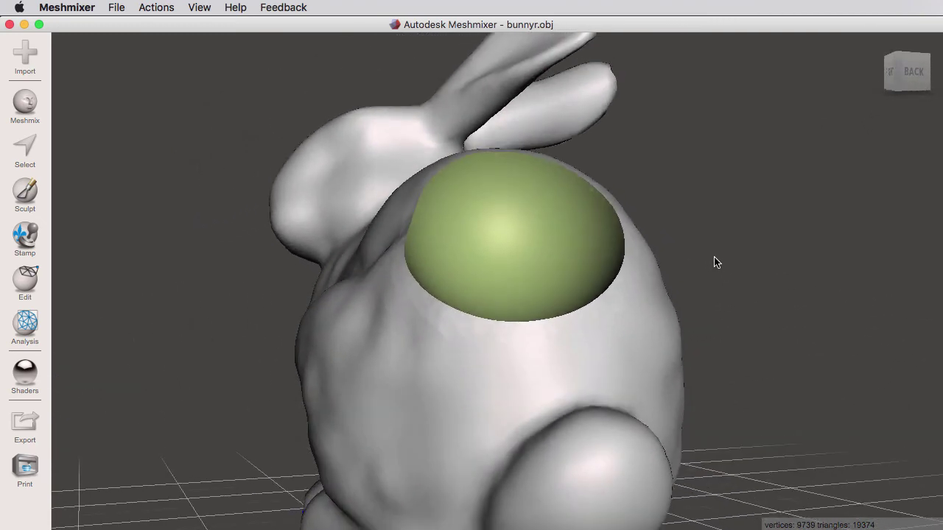